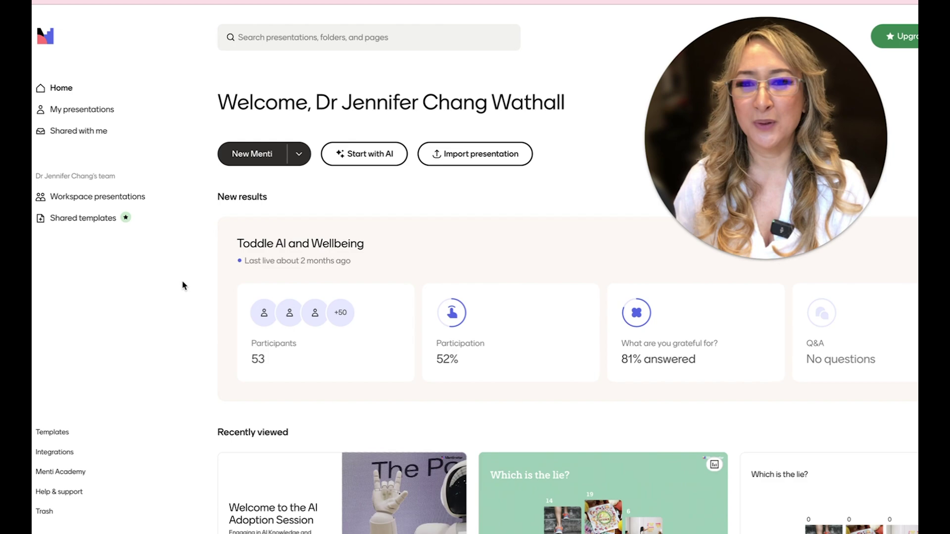
Step: Write a Start with AI prompt requesting about 10 slides on teachers' AI adoption and their grasp of AI terms
click(367, 158)
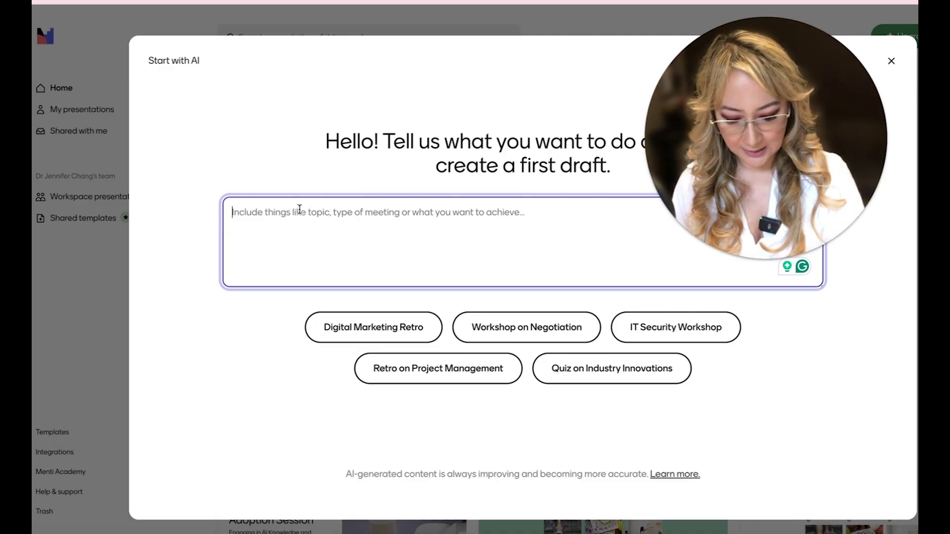
click(300, 211)
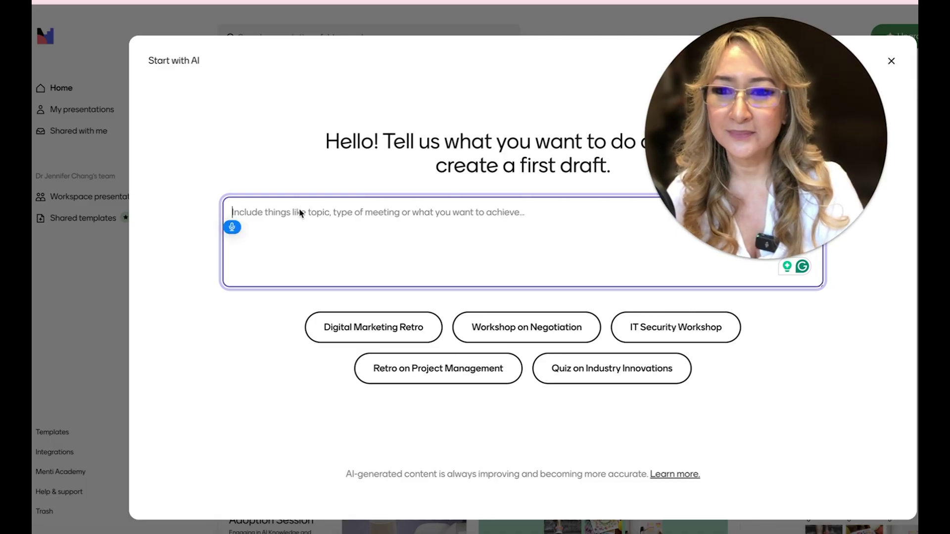
text(Can you create)
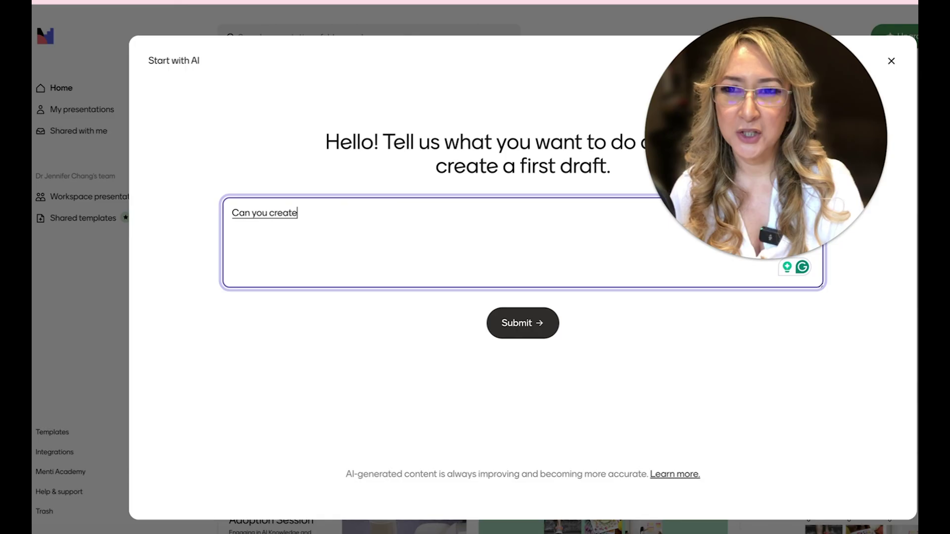
text( a presentation about AI)
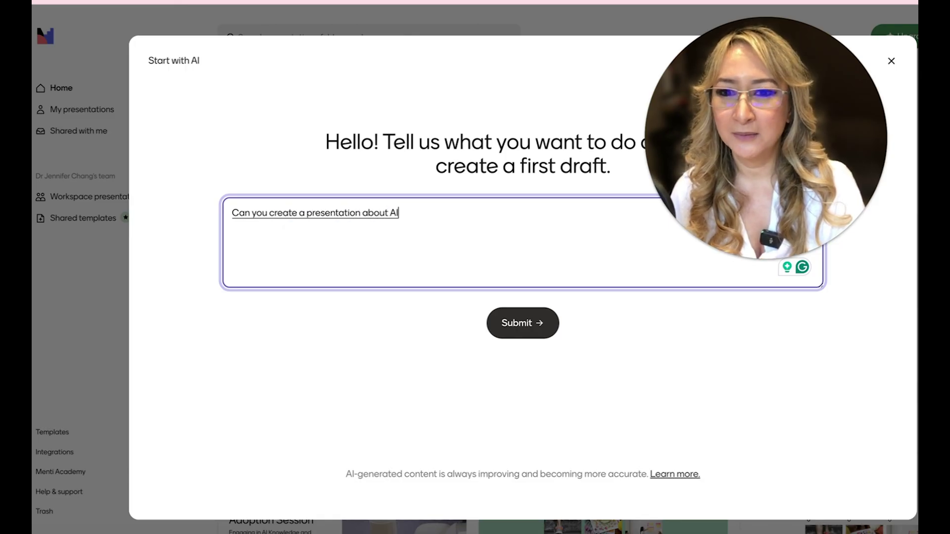
text( adoption for teachers are some)
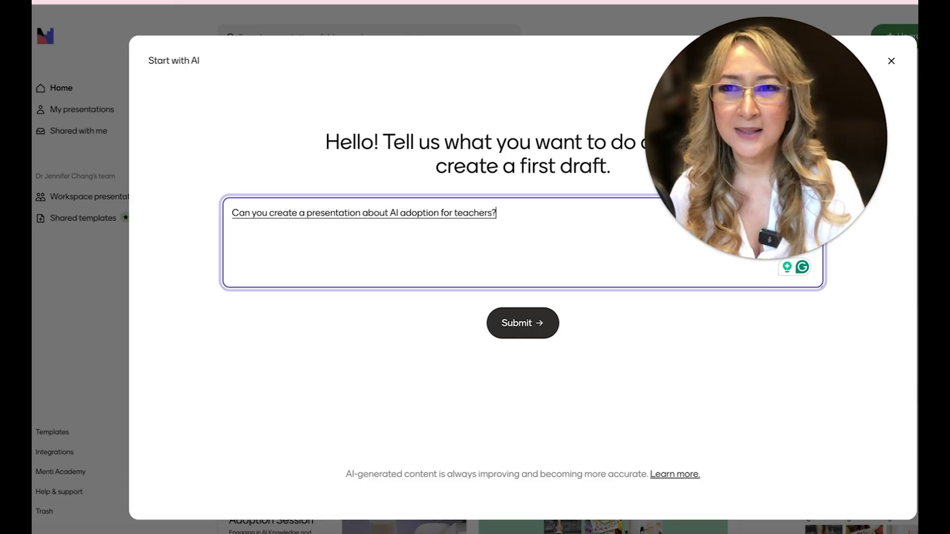
text( questions about their thinking th)
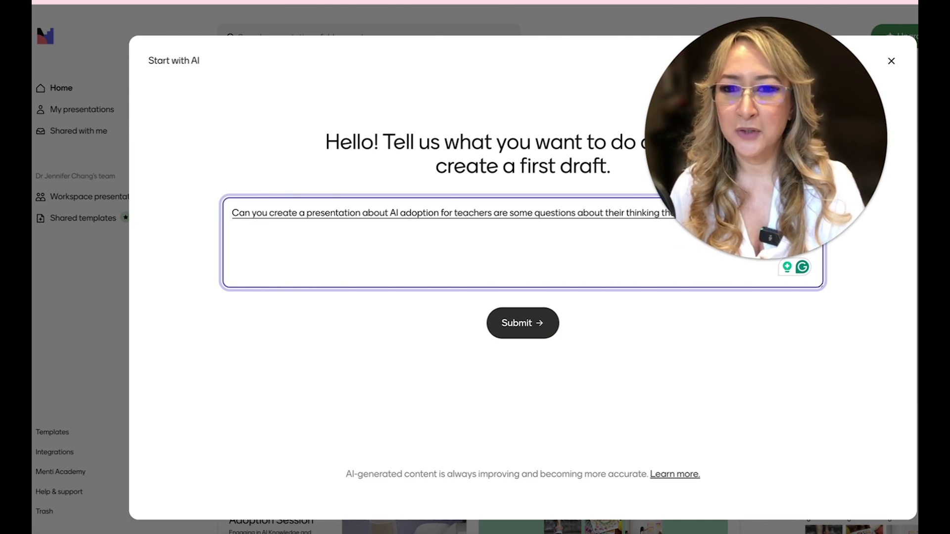
text( they know different)
text( terms)
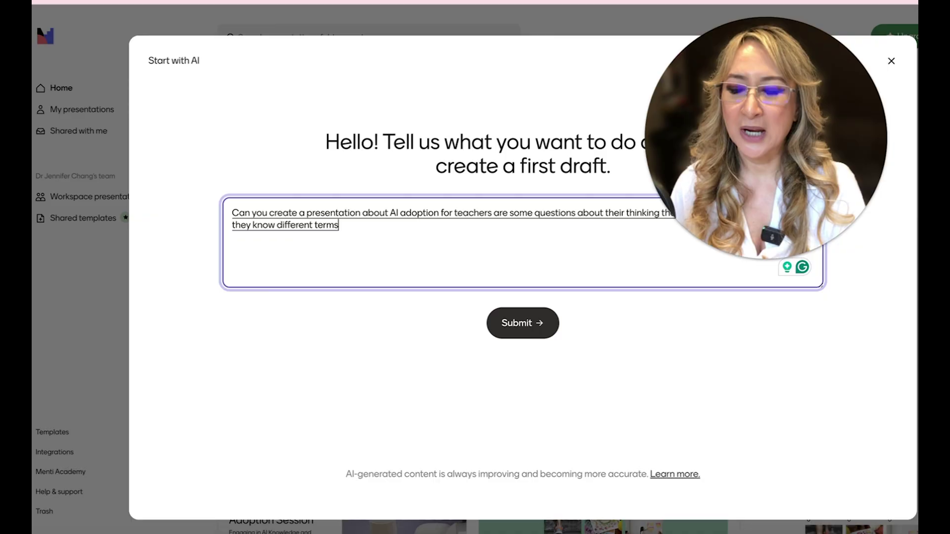
text( generate about 10 different)
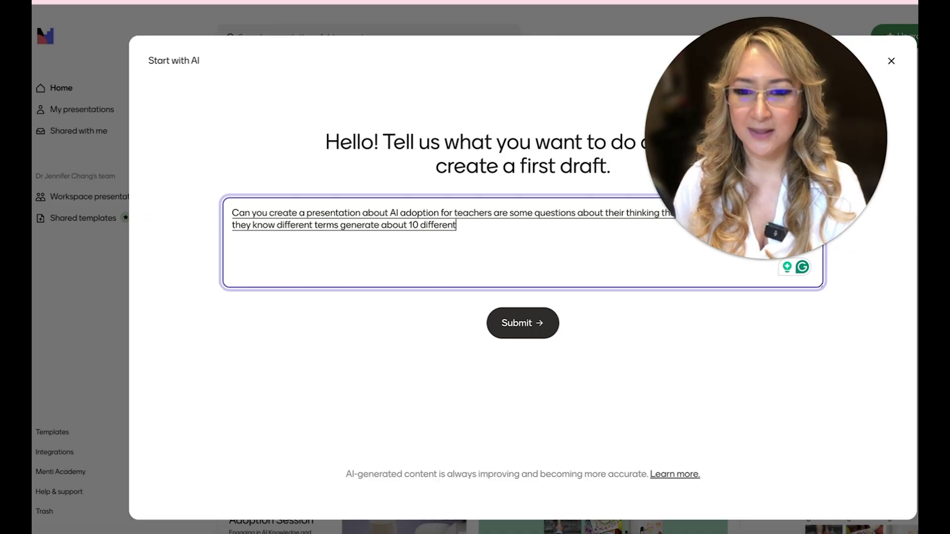
text( slides)
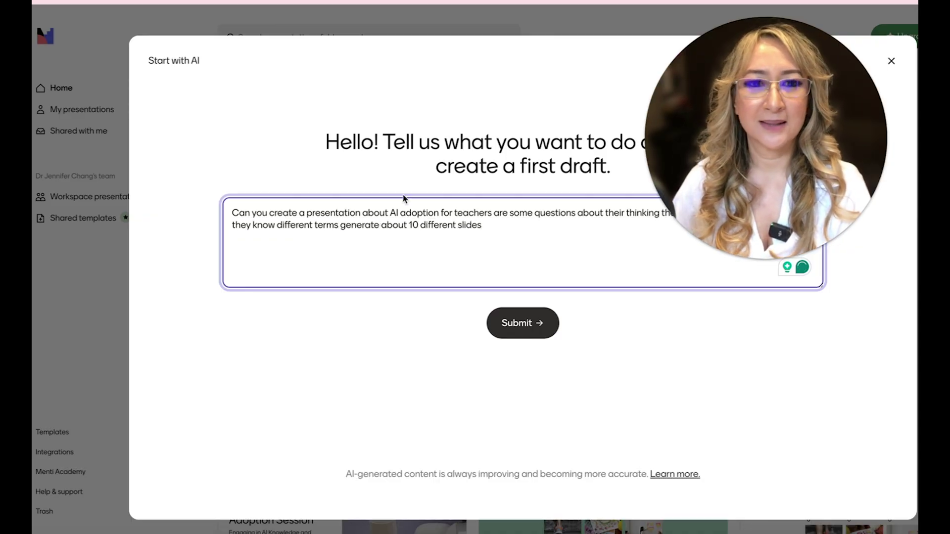
click(703, 151)
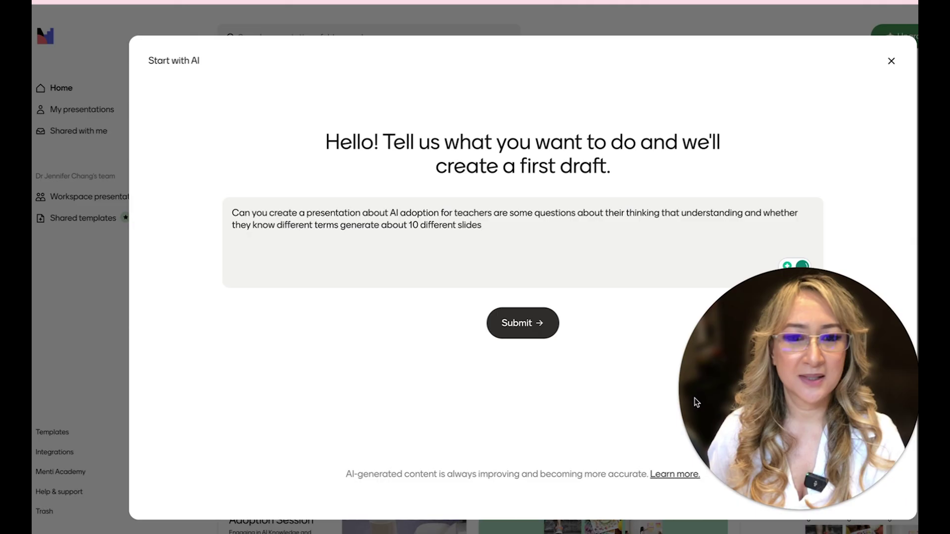
Step: Submit the teacher AI-adoption prompt so Mentimeter offers a refined suggestion
click(494, 329)
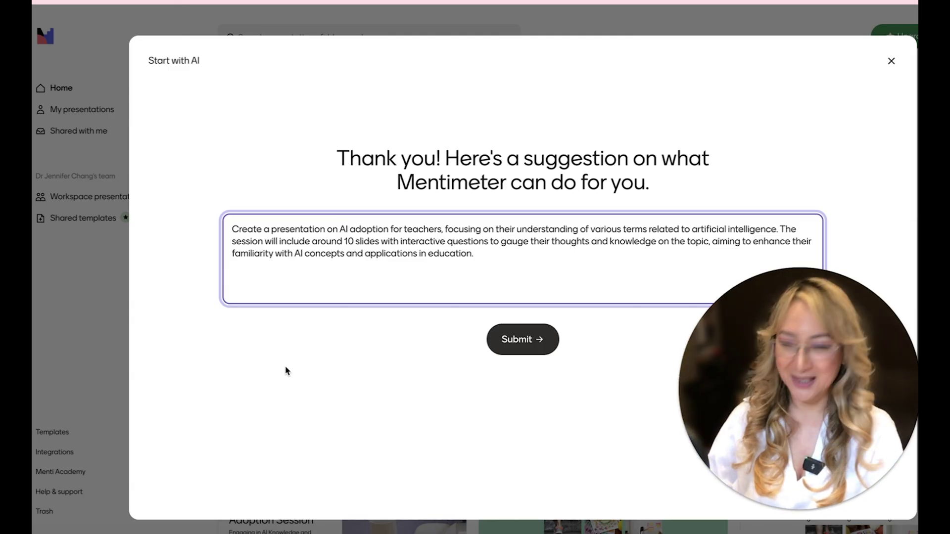
Step: Send the refined suggestion and generate the draft with the Menti Light theme
click(507, 346)
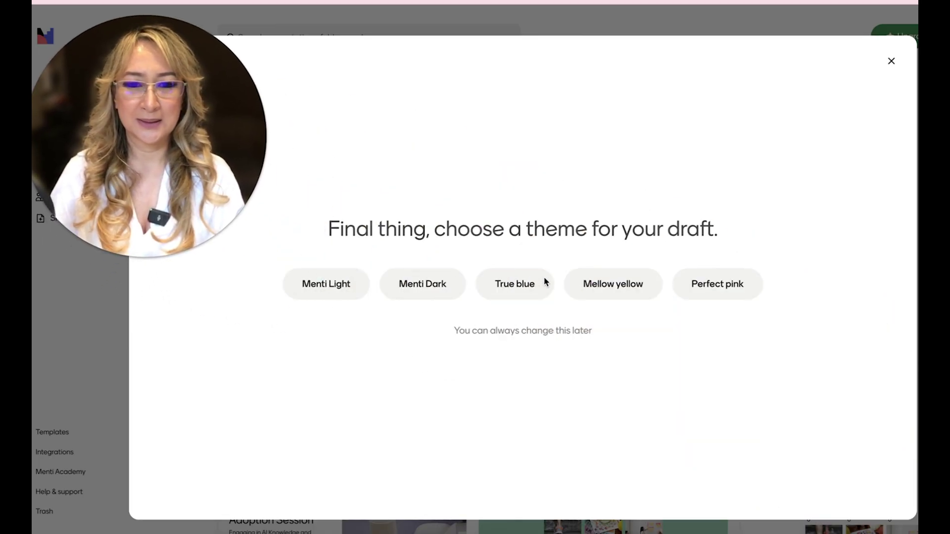
click(316, 286)
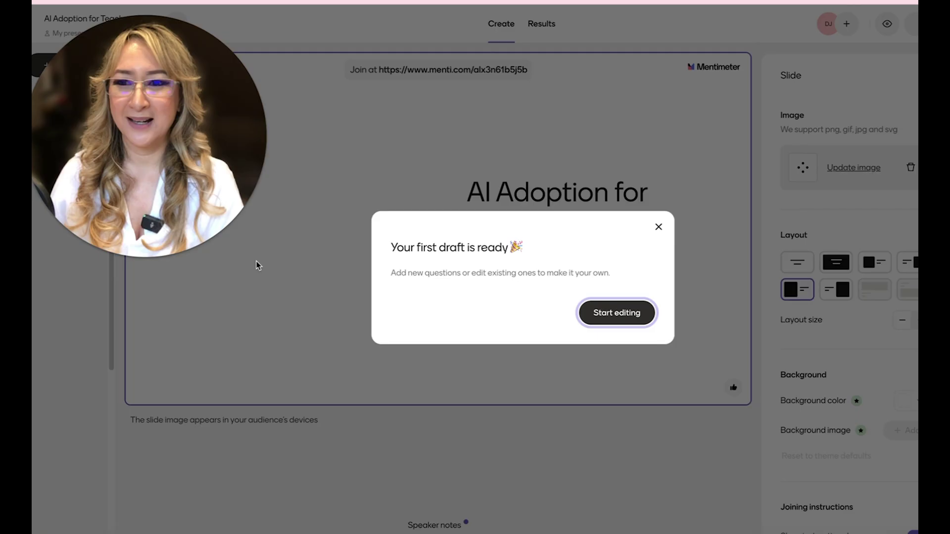
Step: Dismiss the draft-ready notice and view the Agenda and 'Artificial Intelligence' word cloud slides
click(127, 258)
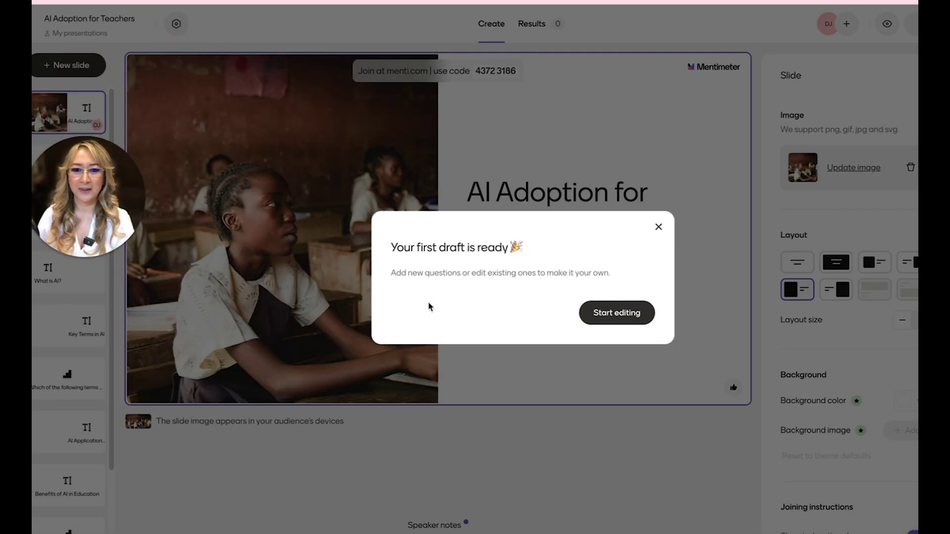
click(600, 315)
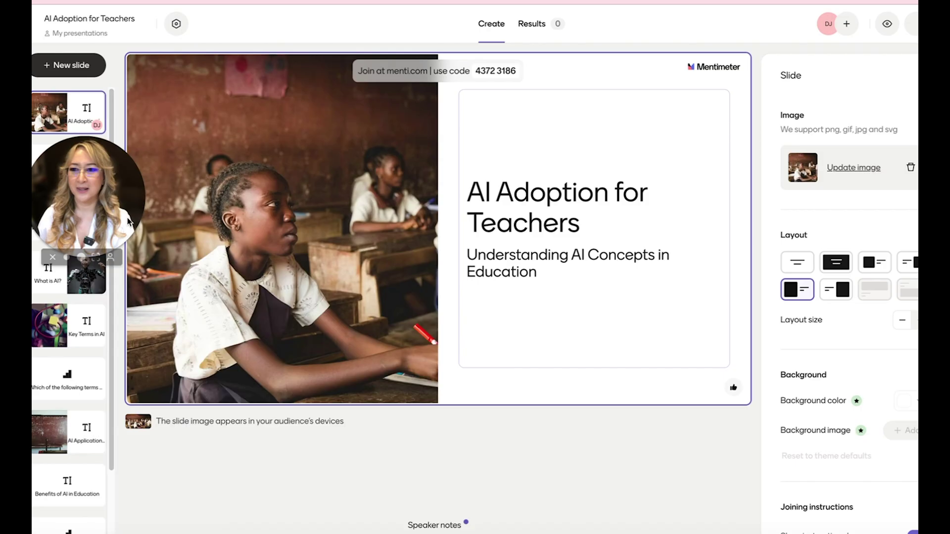
drag(106, 211, 694, 460)
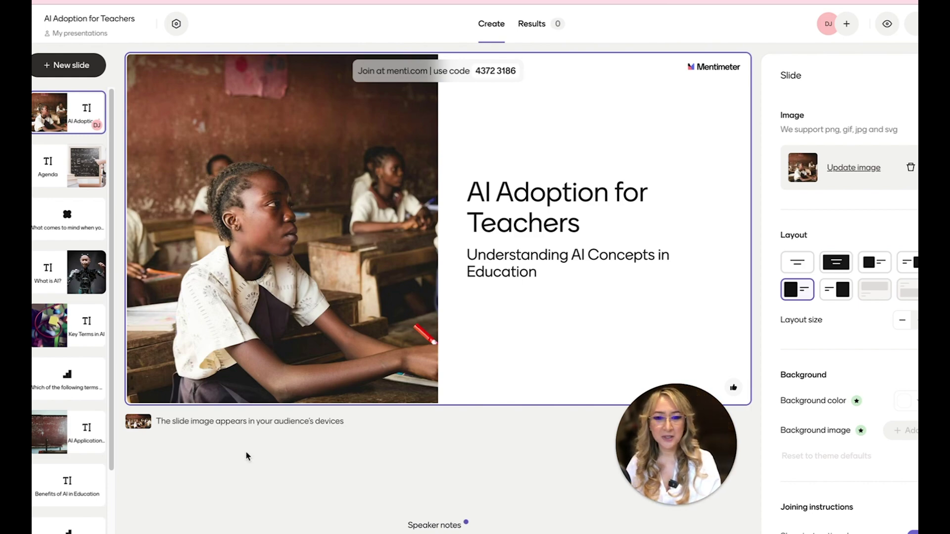
click(60, 179)
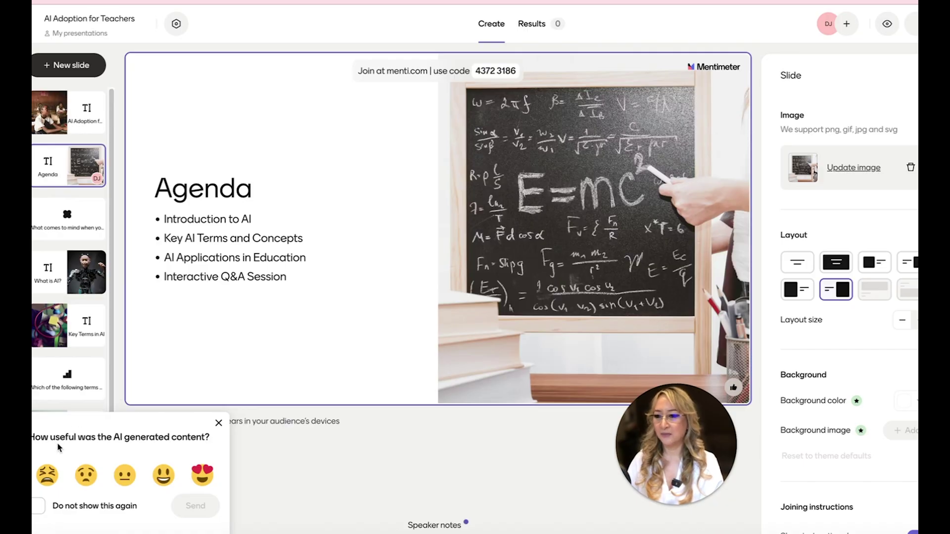
click(80, 220)
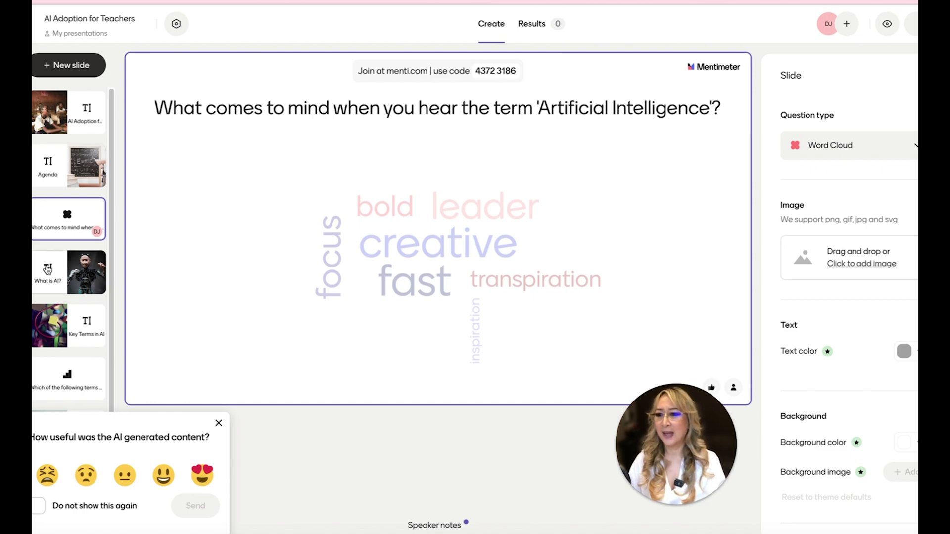
Step: Pass the What is AI? slide and switch Key Terms in AI to the image-right layout
click(48, 270)
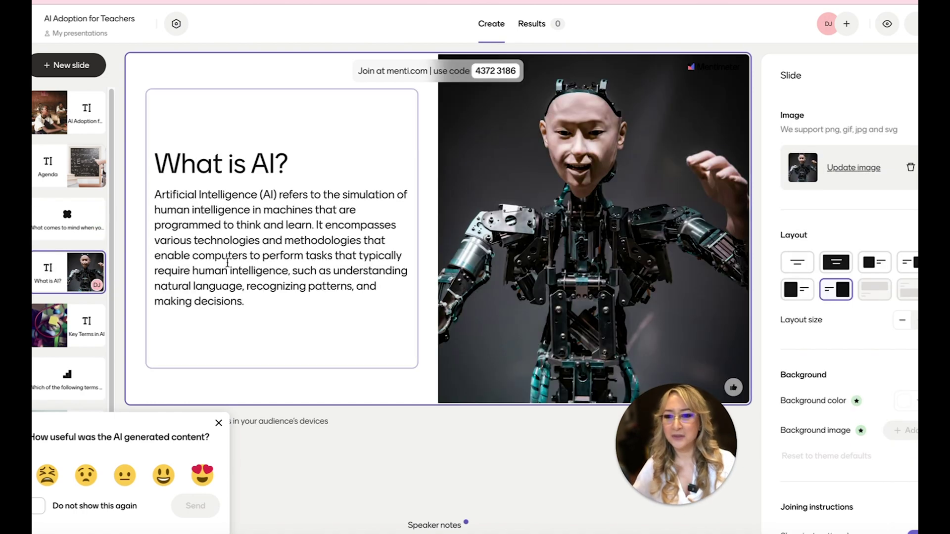
click(69, 327)
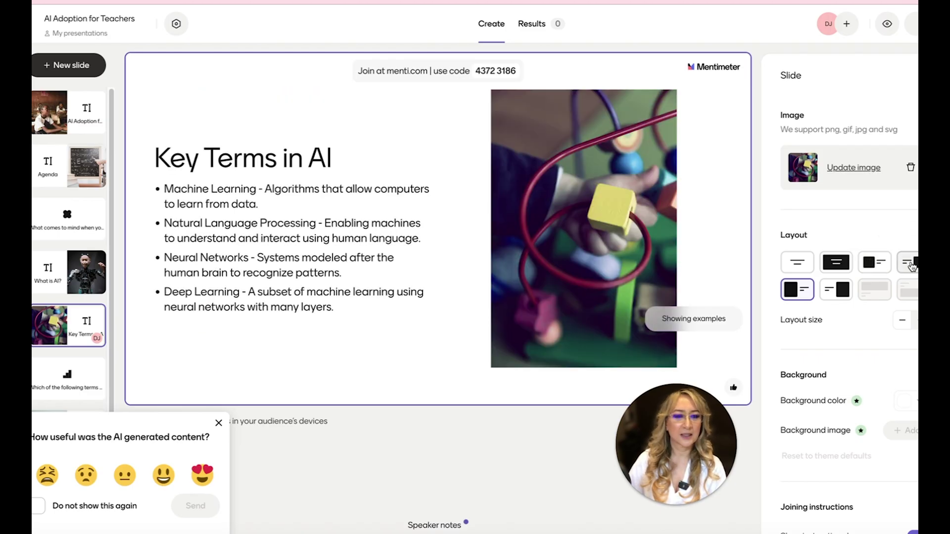
click(912, 267)
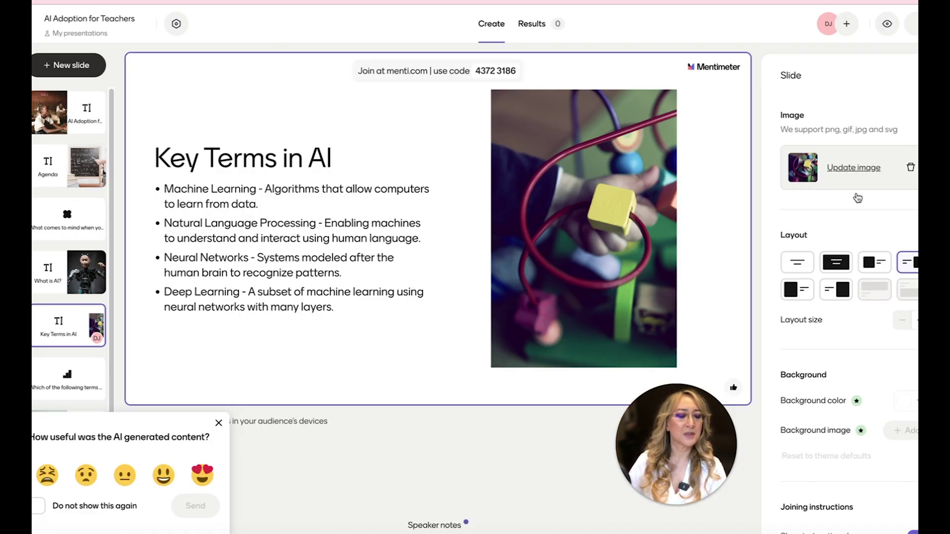
Step: Show the 'Which of the following terms are you familiar with?' multiple-choice slide
scroll(876, 346, down, 1)
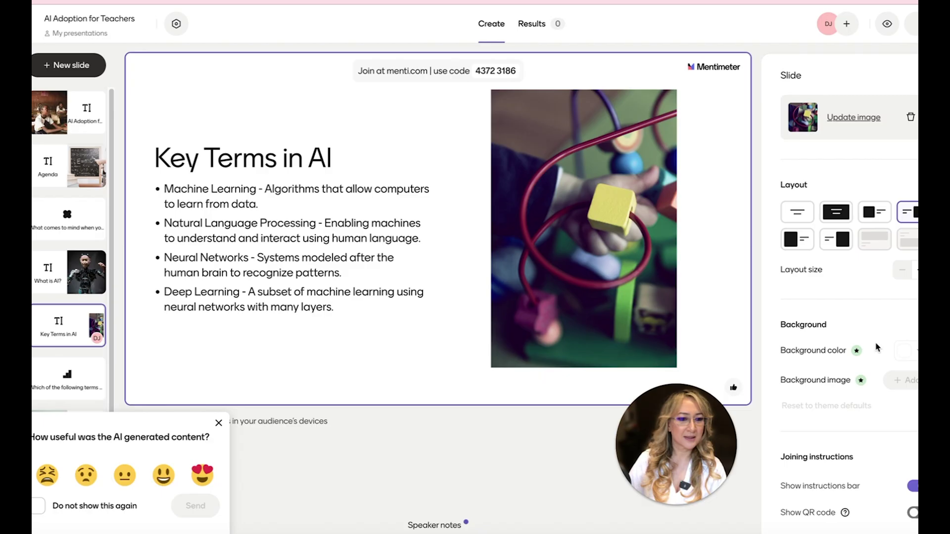
scroll(879, 348, up, 1)
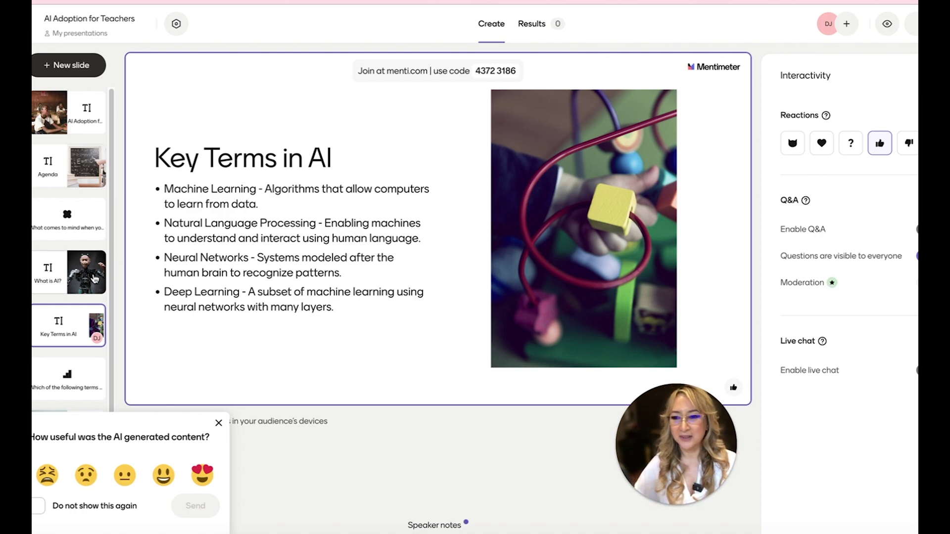
scroll(66, 323, down, 2)
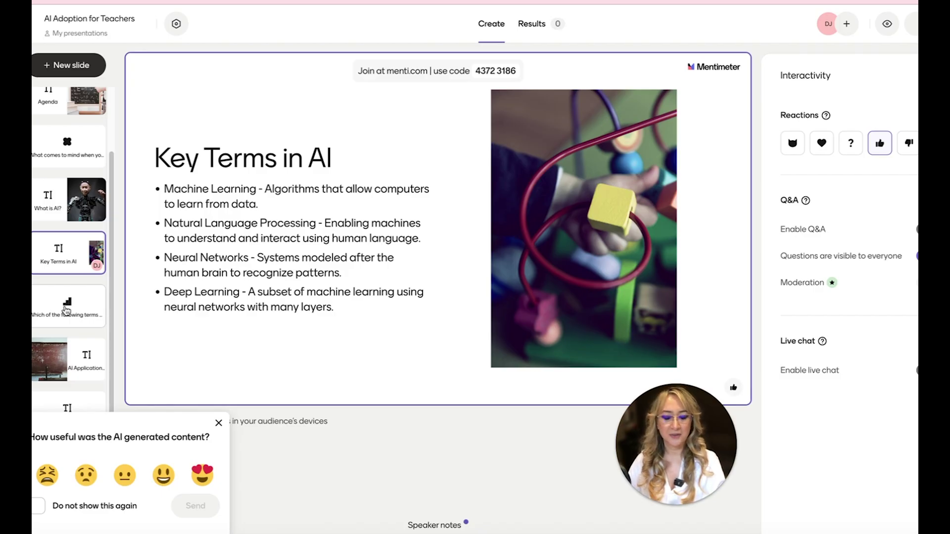
click(67, 310)
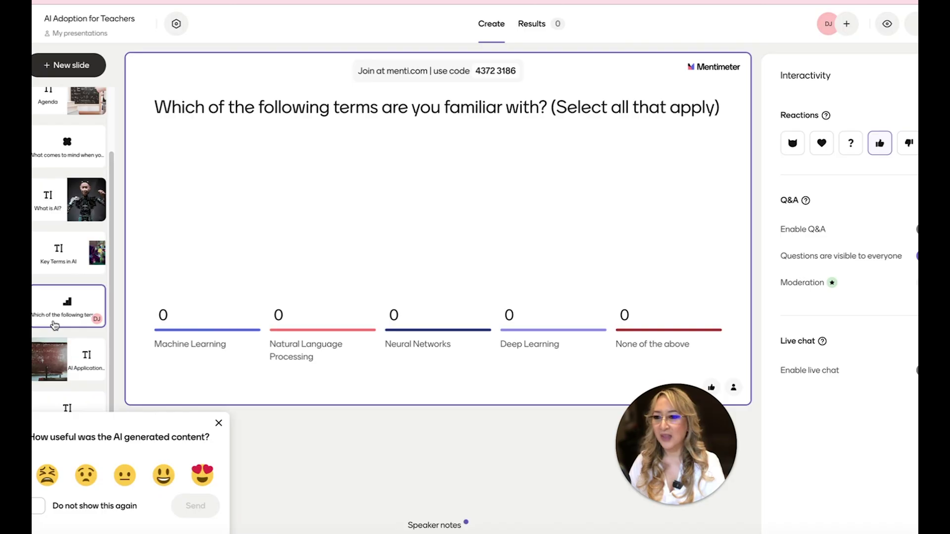
Step: Step through Key Terms, familiar-terms poll, AI Applications, Benefits, biggest-benefit poll and Q&A, closing the feedback popup
click(55, 266)
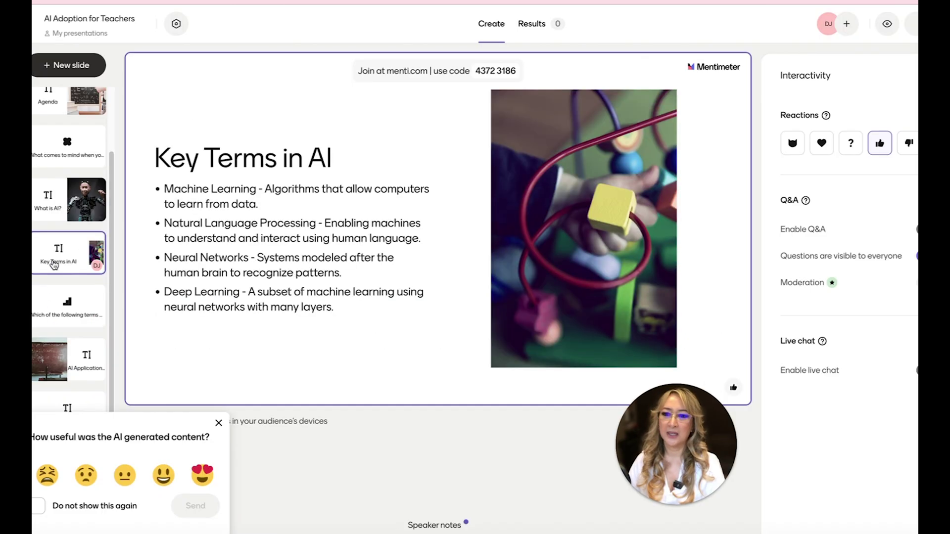
click(51, 312)
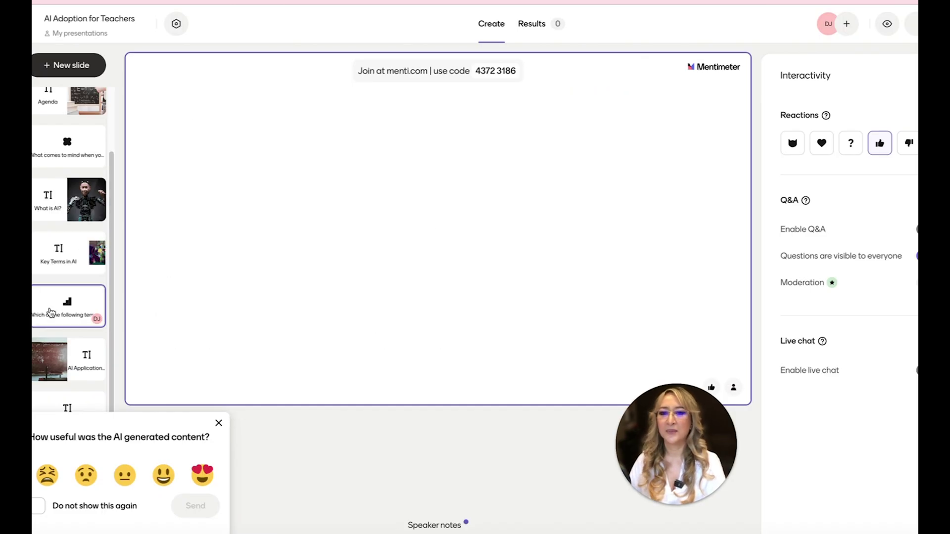
click(52, 356)
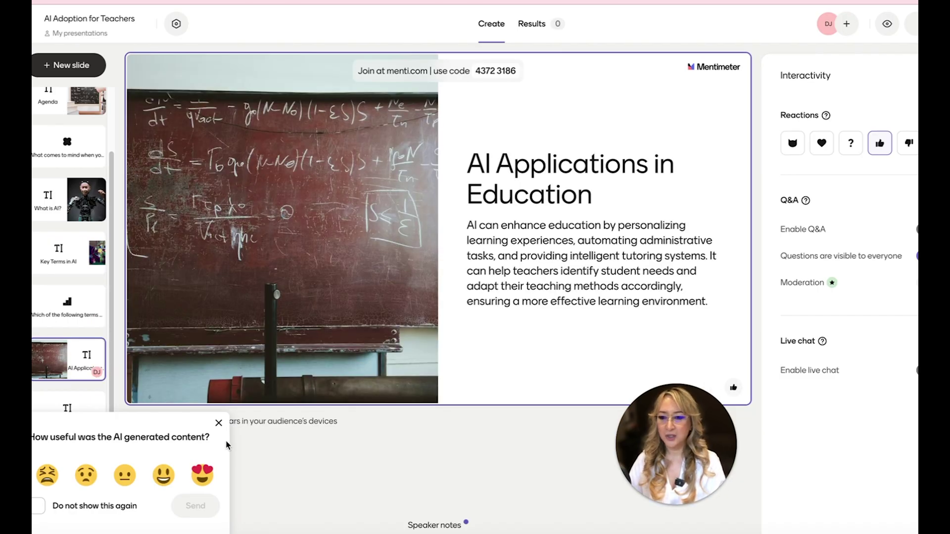
click(218, 424)
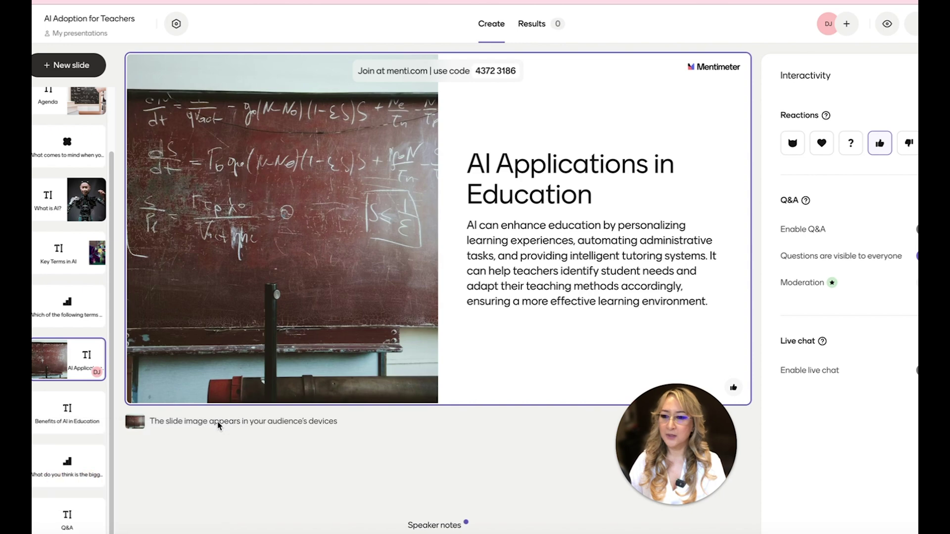
click(59, 417)
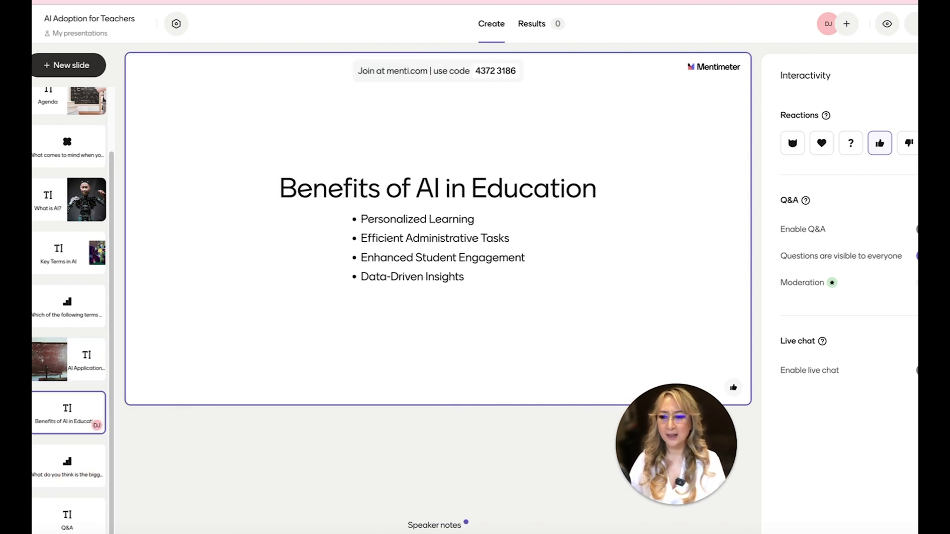
click(66, 470)
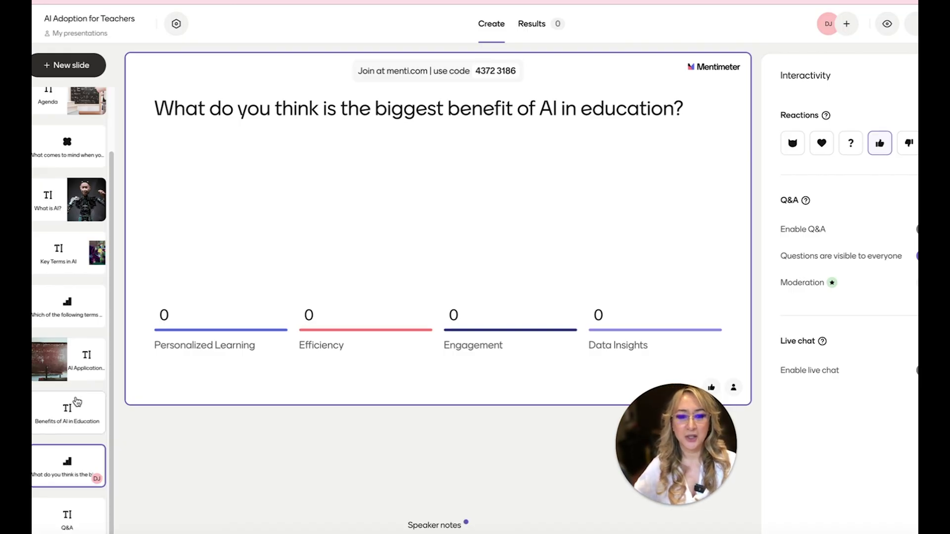
click(73, 523)
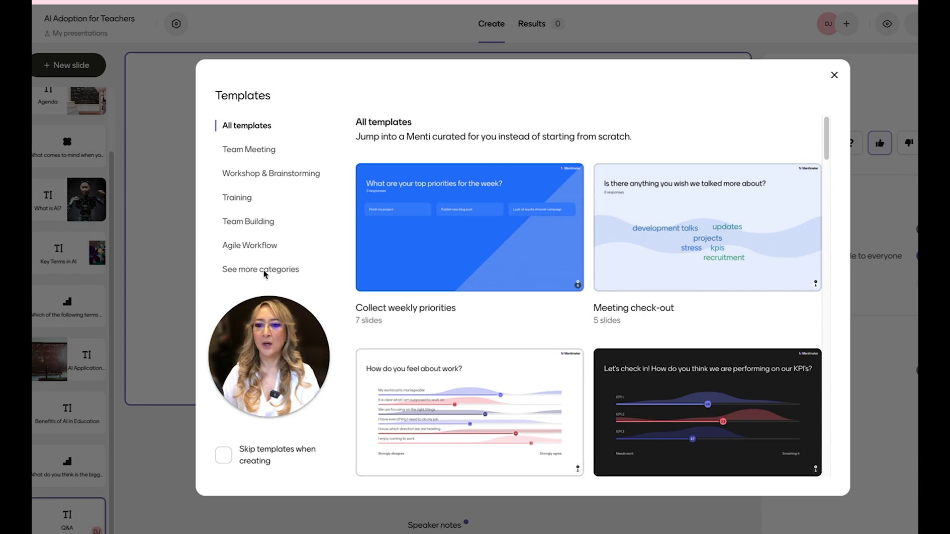
scroll(682, 438, down, 2)
scroll(683, 433, down, 7)
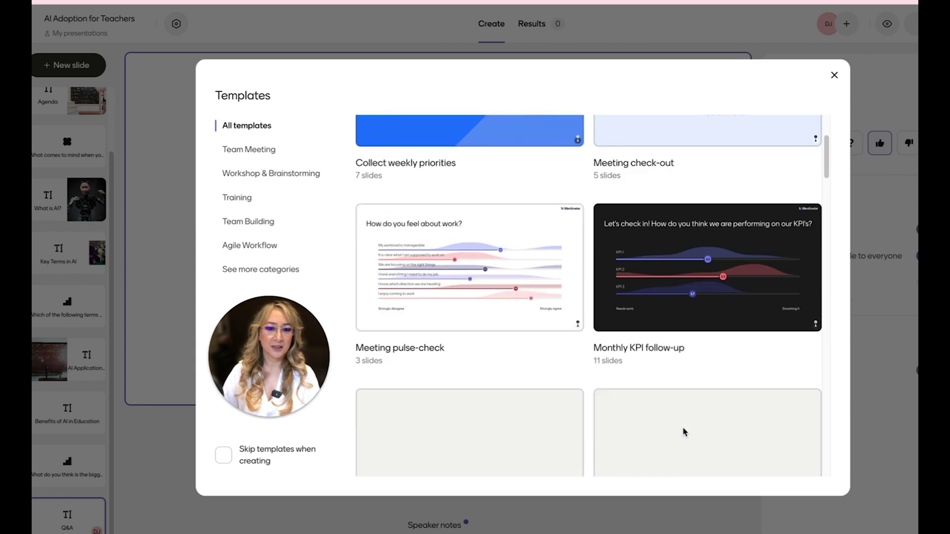
scroll(683, 431, down, 9)
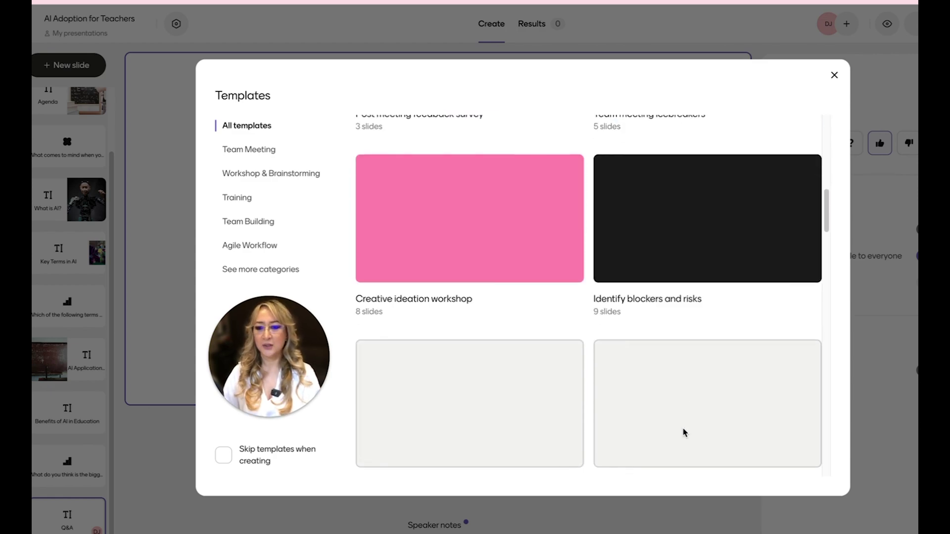
click(834, 74)
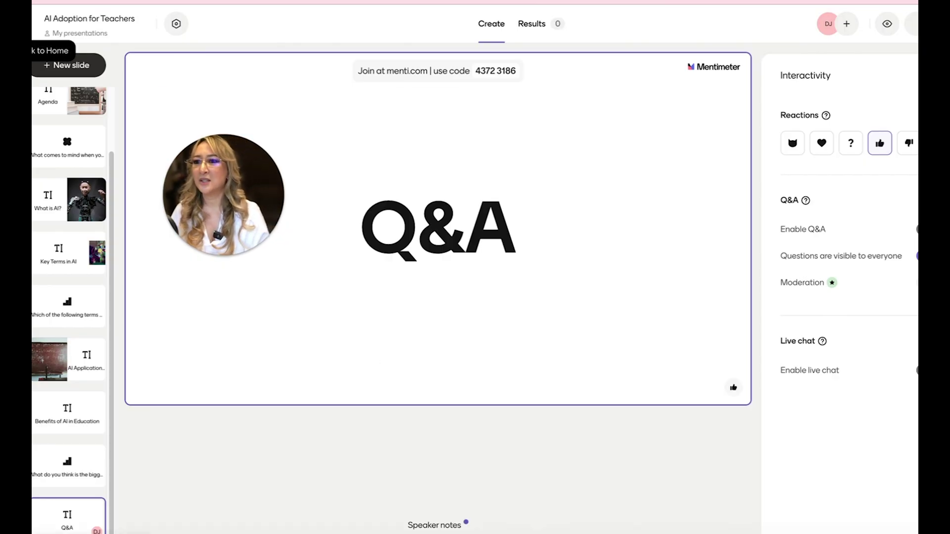
Step: Reload to the home dashboard and open 'AI Adoption and Knowledge Session' from Recently viewed
key(F5)
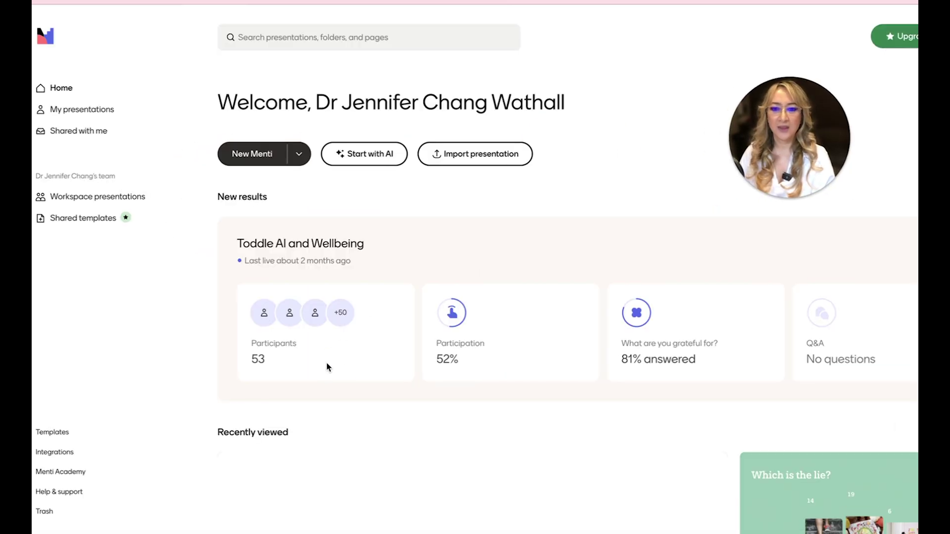
scroll(336, 366, down, 3)
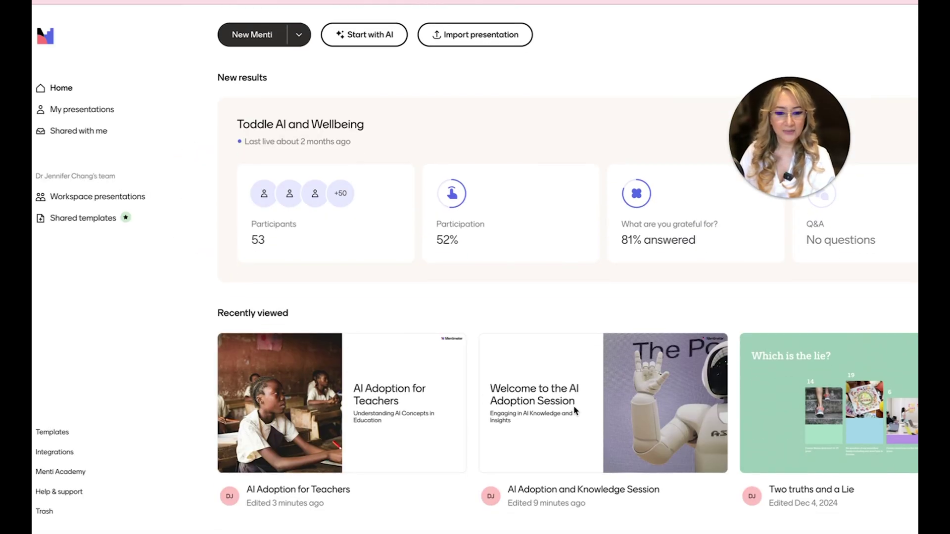
click(572, 410)
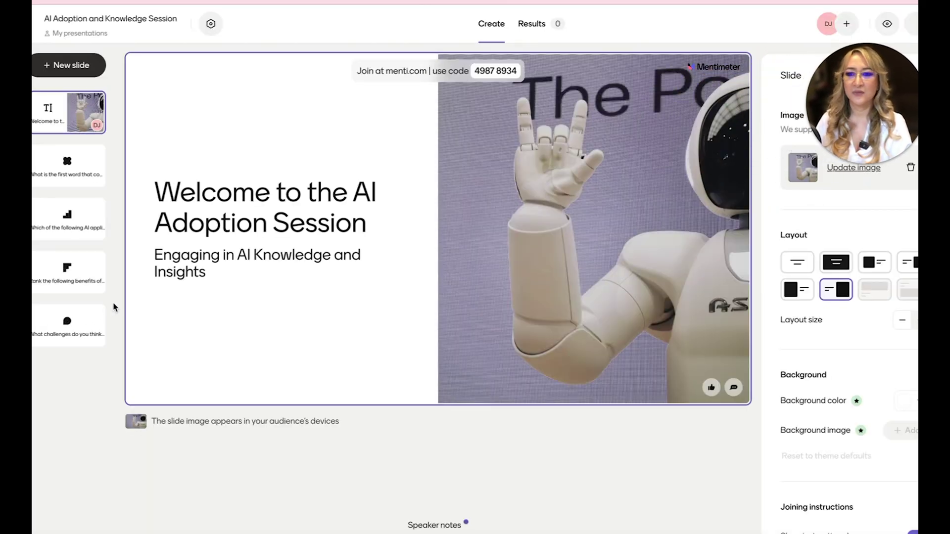
Step: View the first-word cloud, AI applications, benefits ranking and challenges slides, then head back Home
click(67, 166)
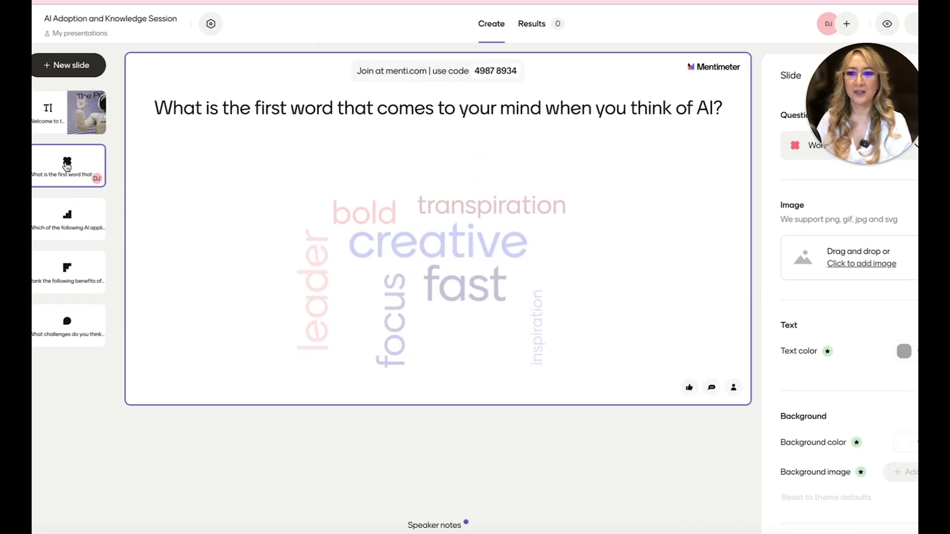
click(64, 216)
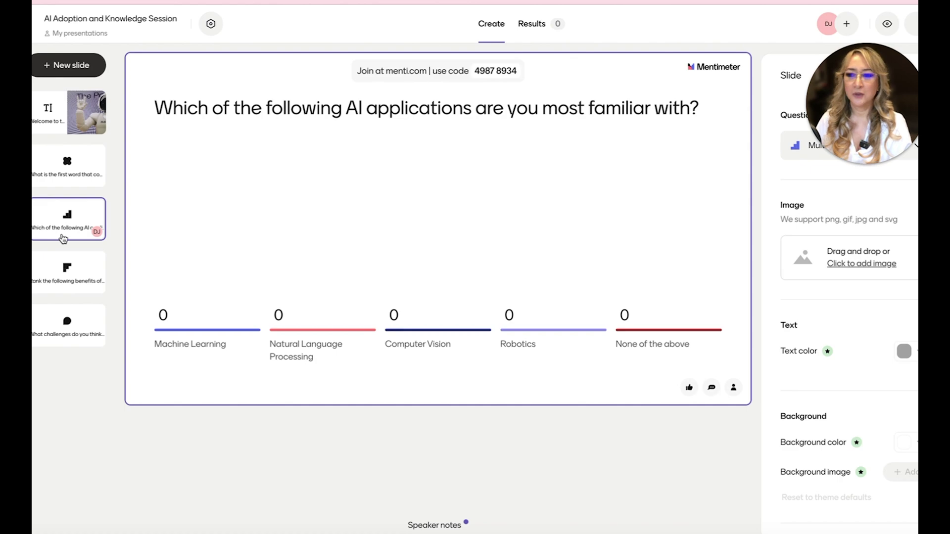
click(63, 270)
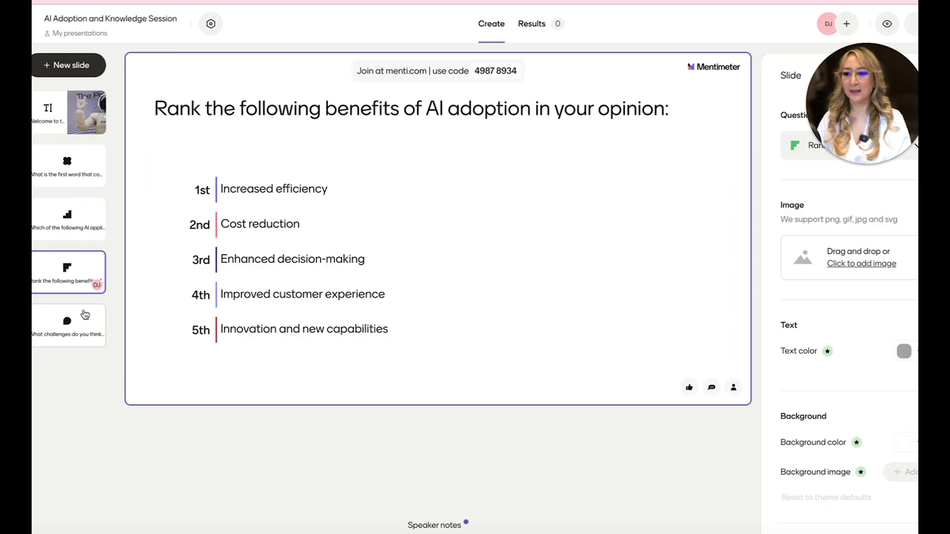
click(69, 323)
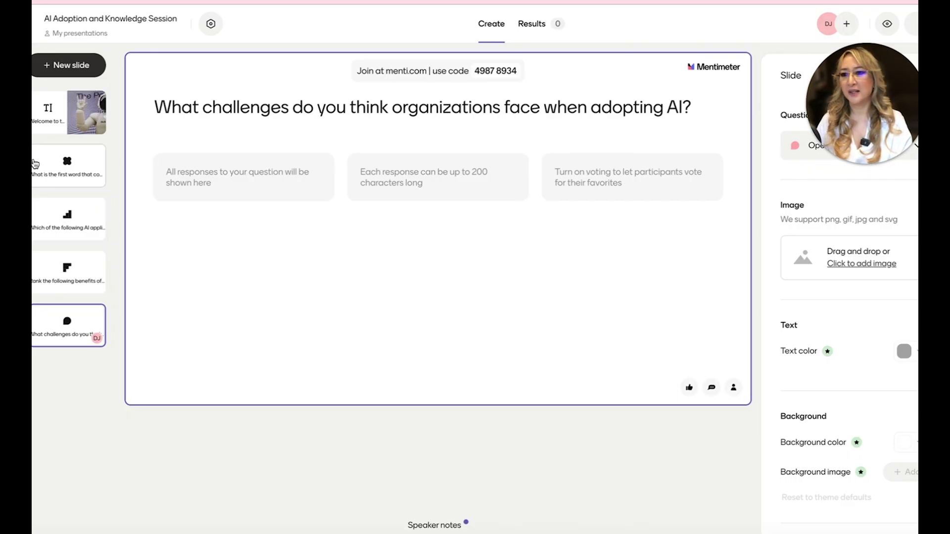
click(83, 18)
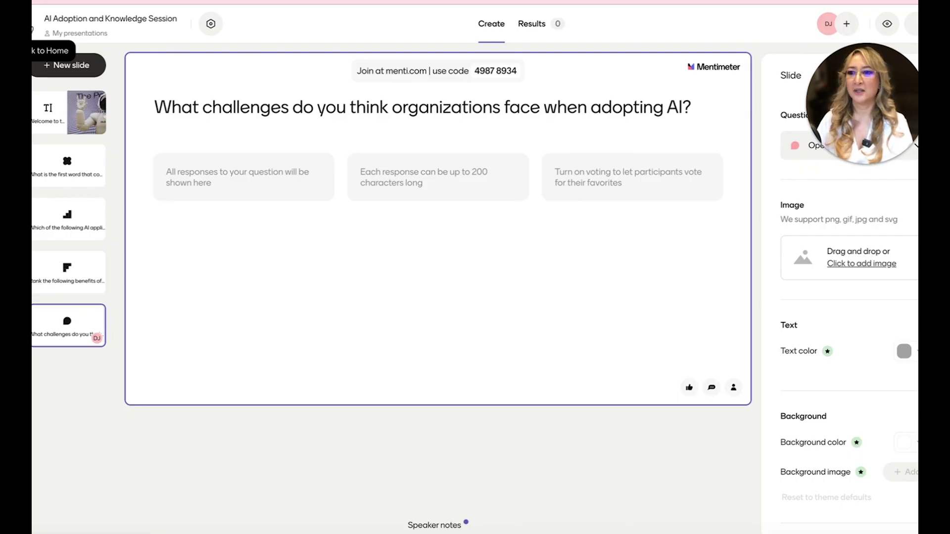
click(35, 24)
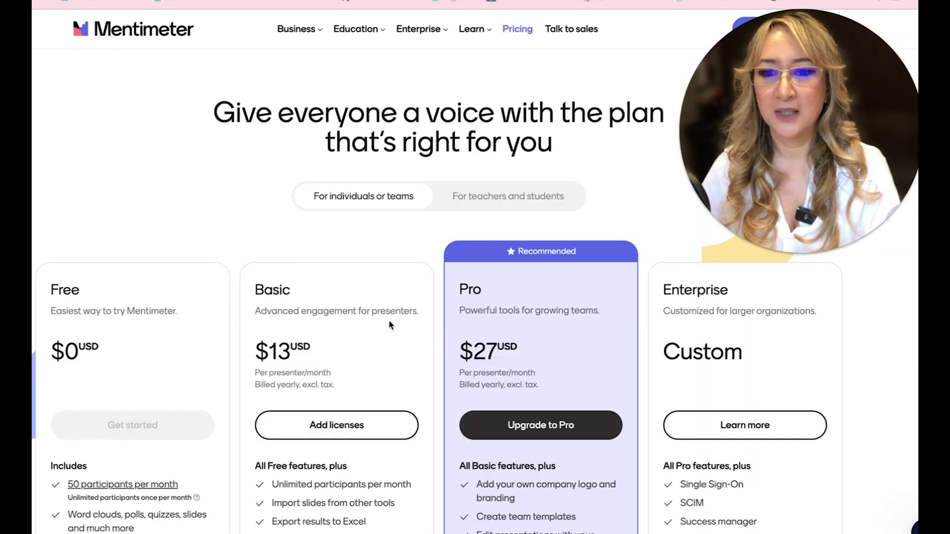
Step: Scroll through the teacher and student plans: Free $0, Basic $10, Pro $16, Campus custom
scroll(97, 339, down, 3)
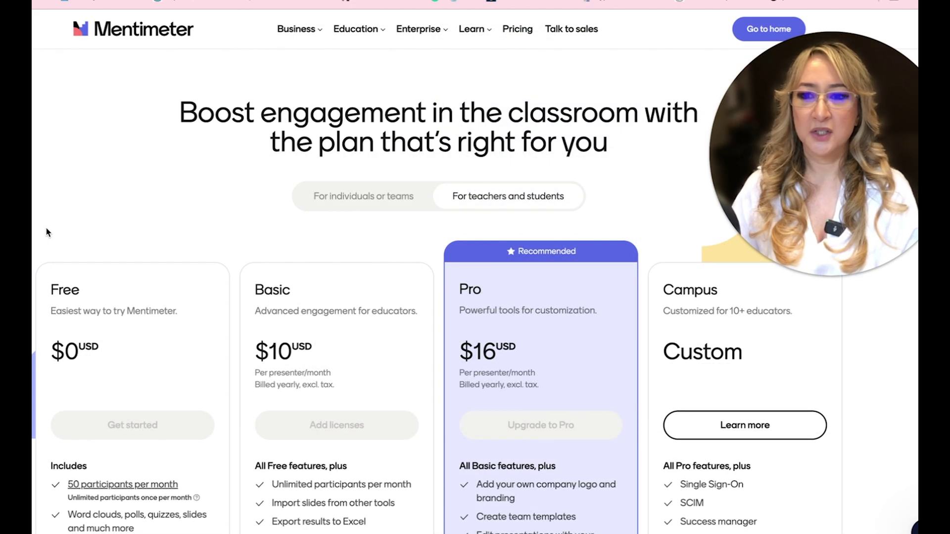
scroll(47, 231, down, 2)
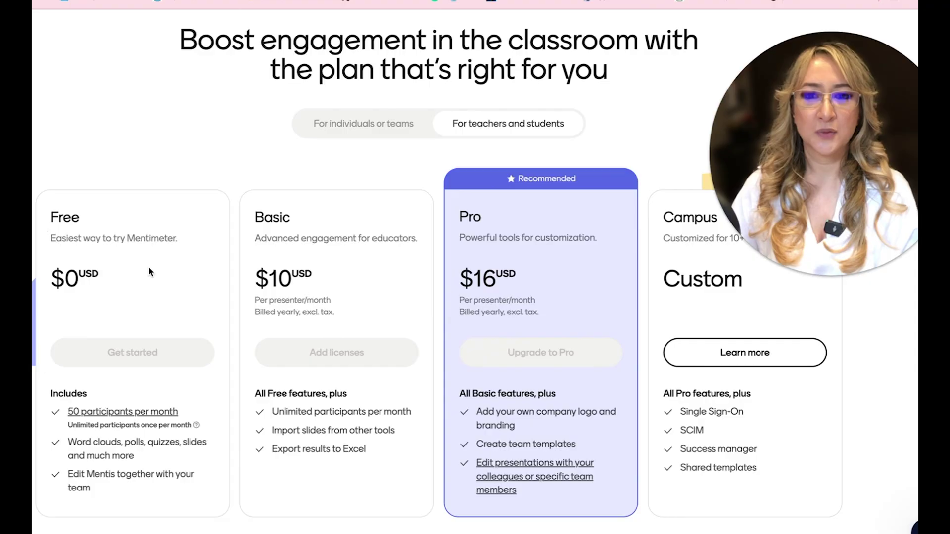
scroll(620, 313, up, 1)
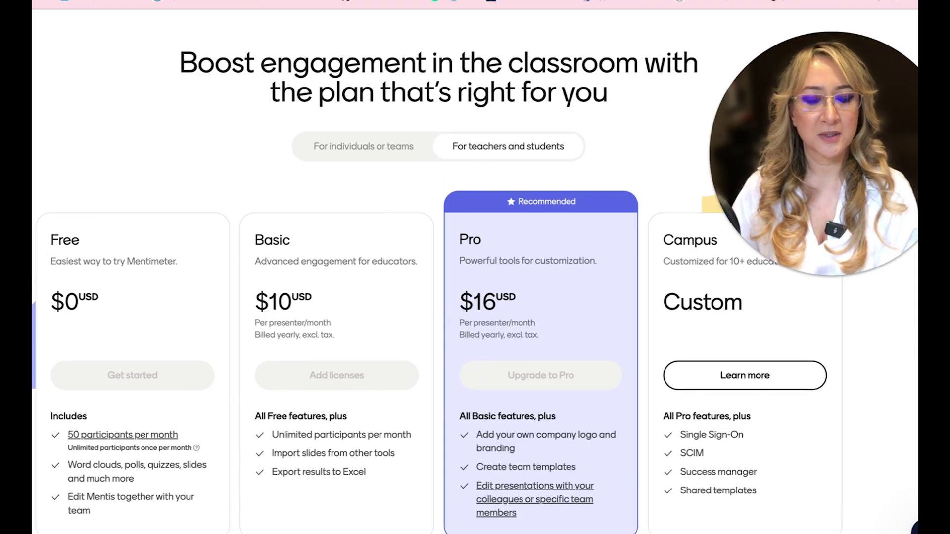
scroll(475, 272, up, 2)
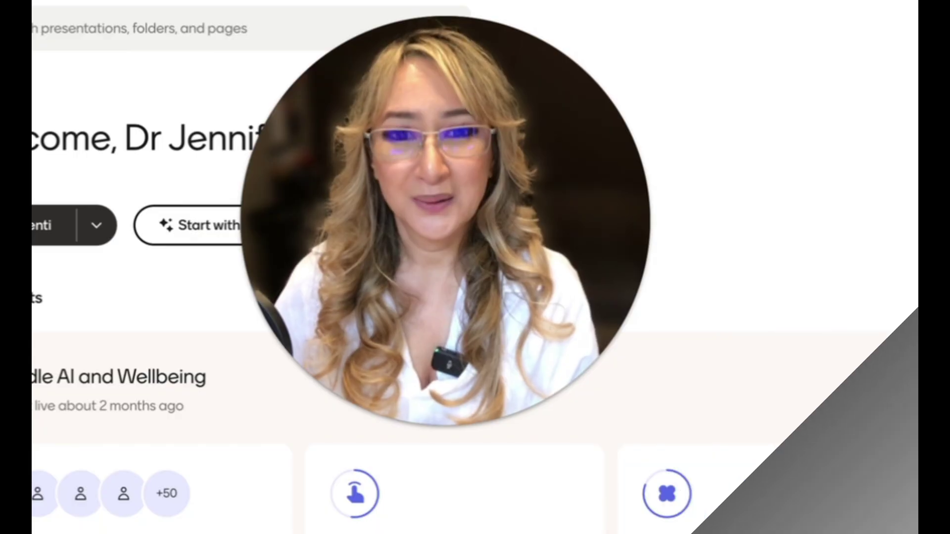